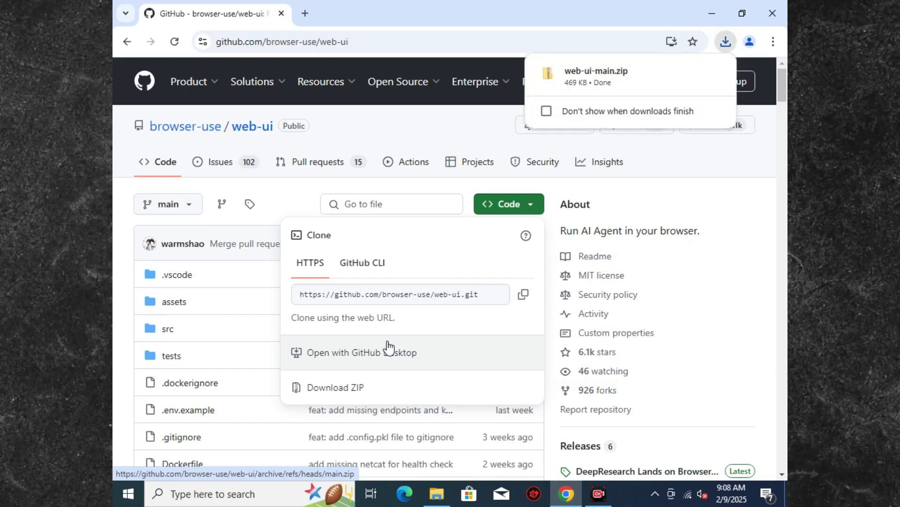
Step: Place the downloaded web-ui-main.zip in the Web UI folder inside Downloads and extract it there
left_click(689, 75)
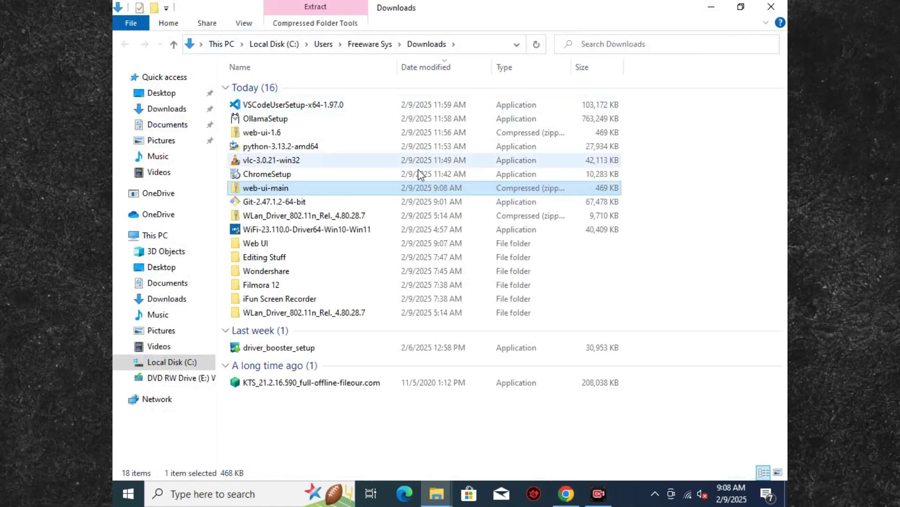
double_click(258, 241)
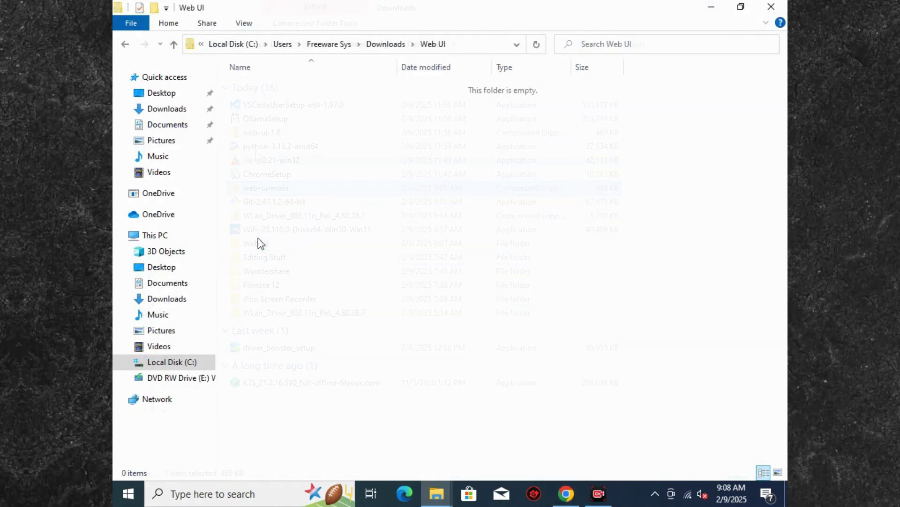
key("ctrl+v")
right_click(269, 93)
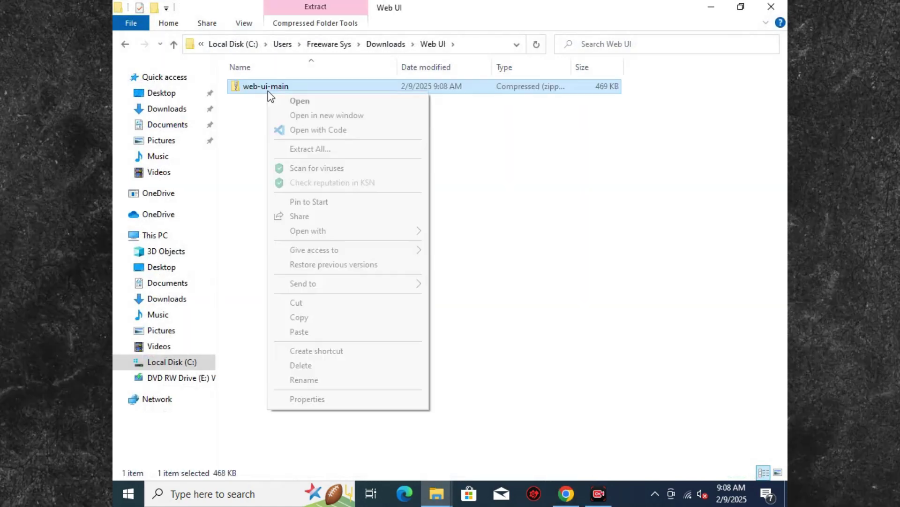
left_click(320, 149)
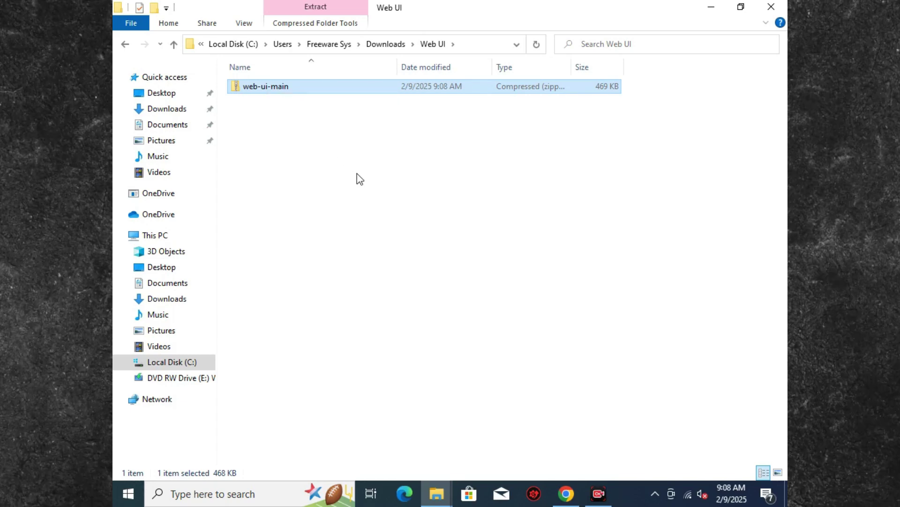
left_click(557, 373)
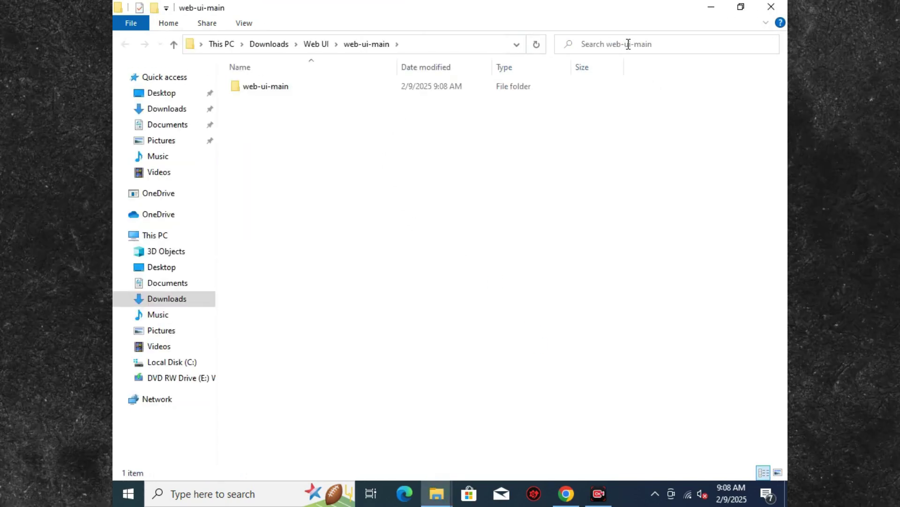
Step: Open the inner web-ui-main folder of the extracted files and copy its full path
double_click(349, 86)
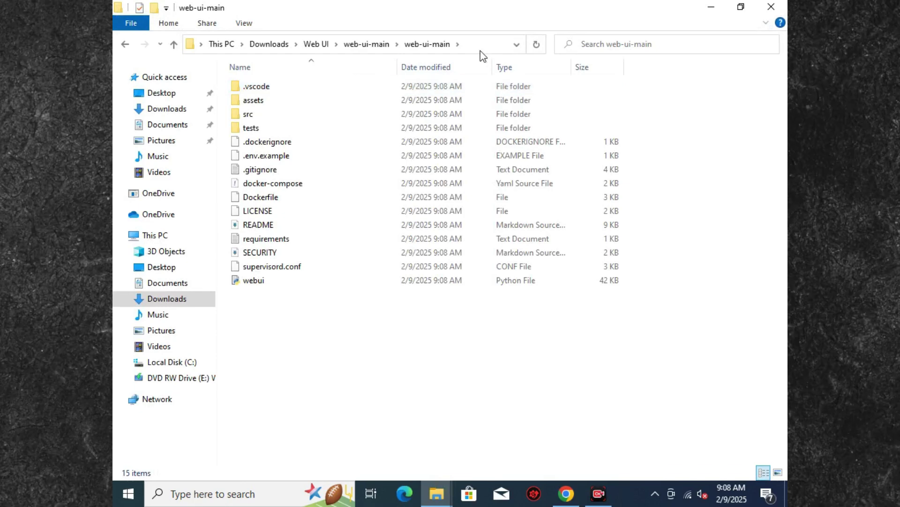
left_click(470, 45)
key("ctrl+c")
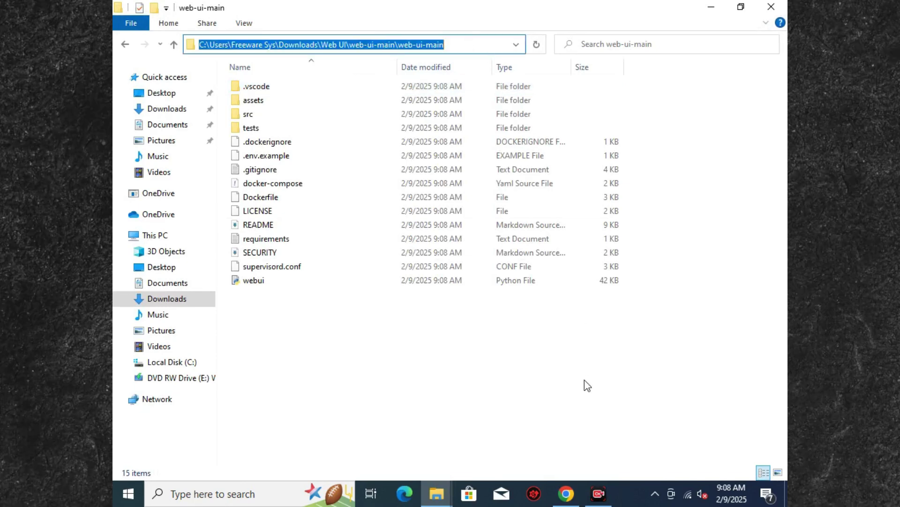
Step: Open Command Prompt and change the working directory to the copied web-ui-main folder path with cd
left_click(122, 502)
type("comm")
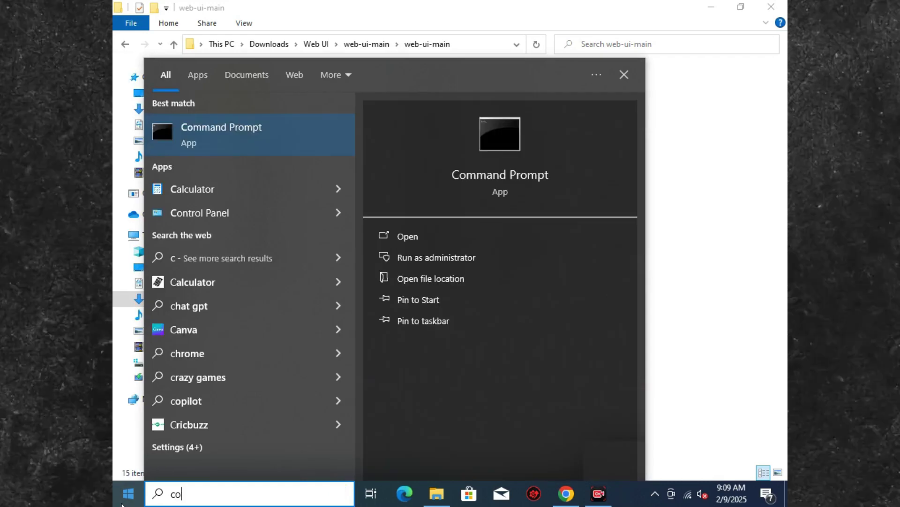
left_click(224, 129)
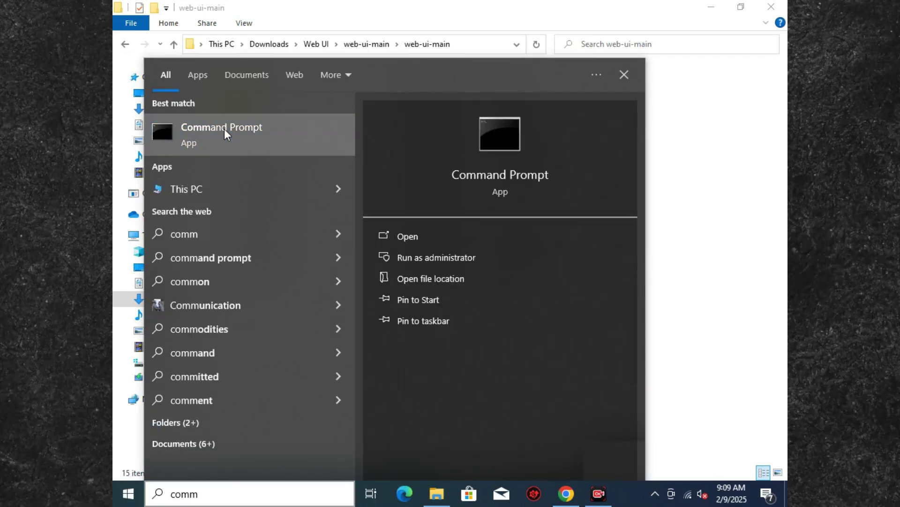
left_click(662, 169)
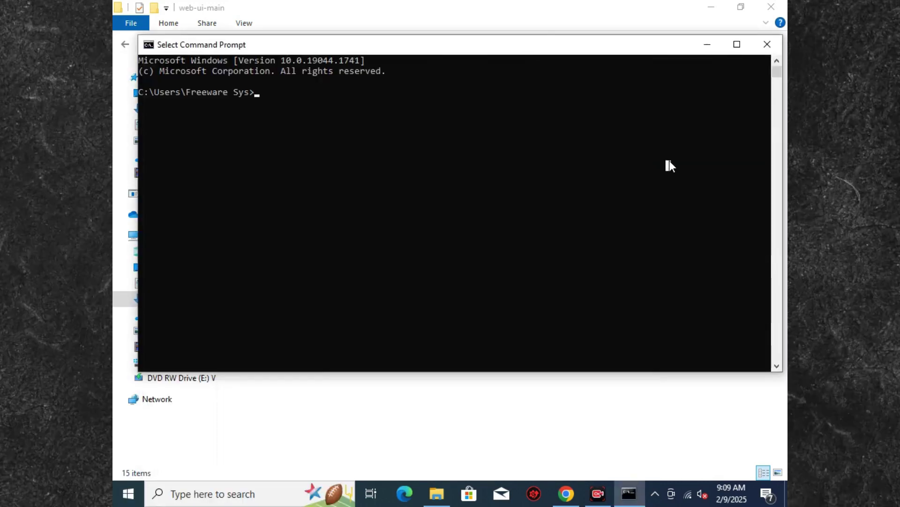
type("cd")
key("ctrl+v")
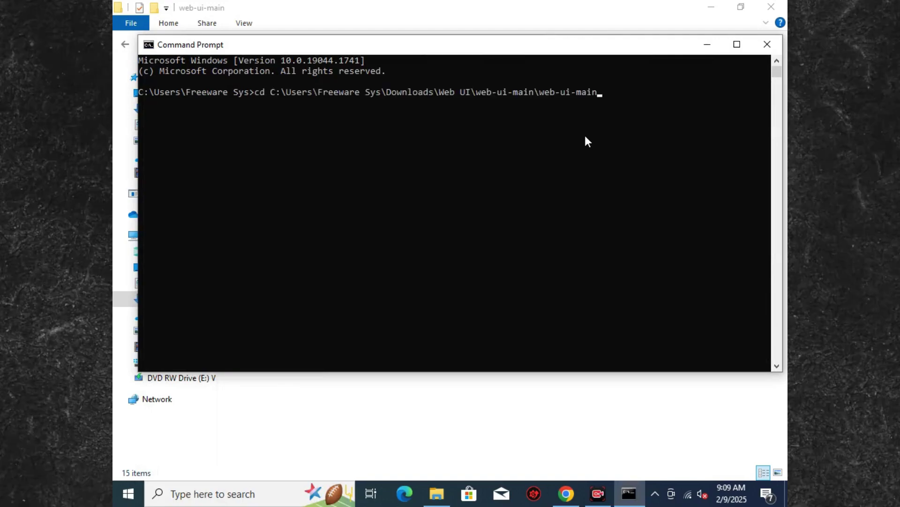
key("Return")
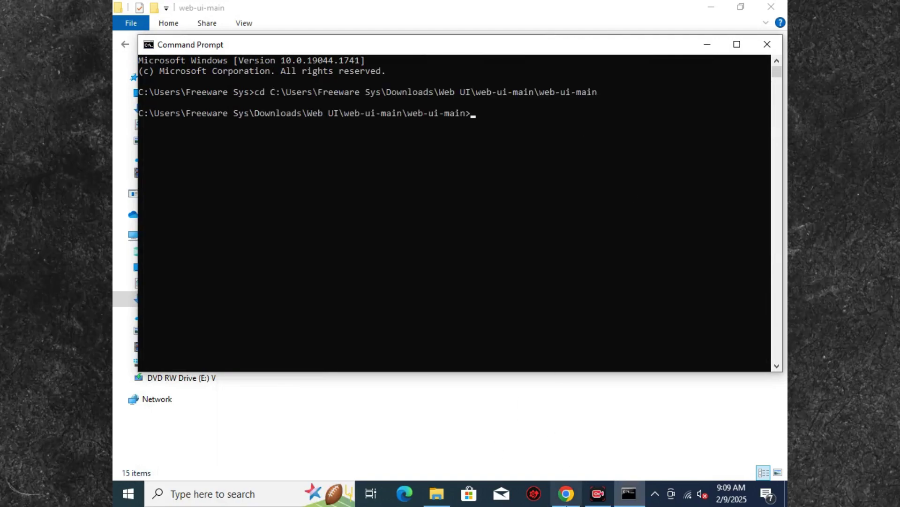
Step: Copy the Python packages command from the GitHub README's Step 3 and try running "uv pip install -r requirements.txt" in Command Prompt
key("alt+Tab")
scroll(643, 238, "down", 4)
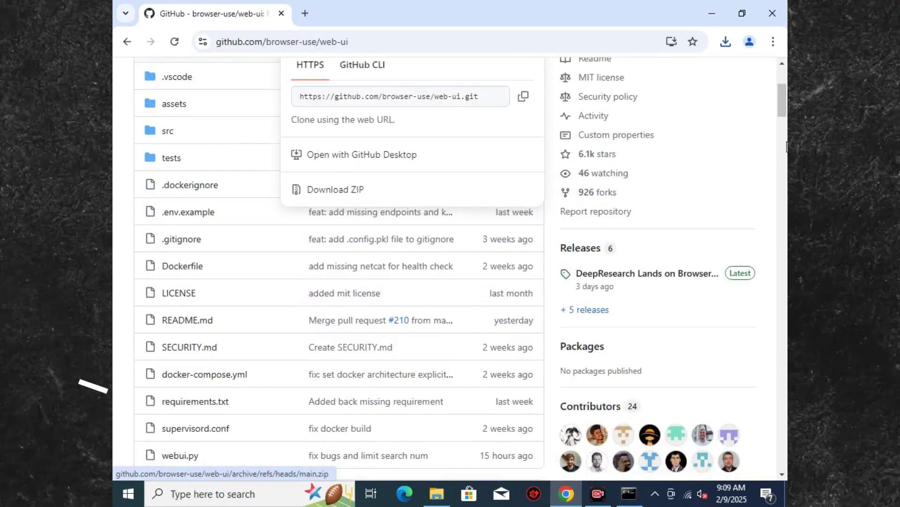
scroll(787, 146, "down", 20)
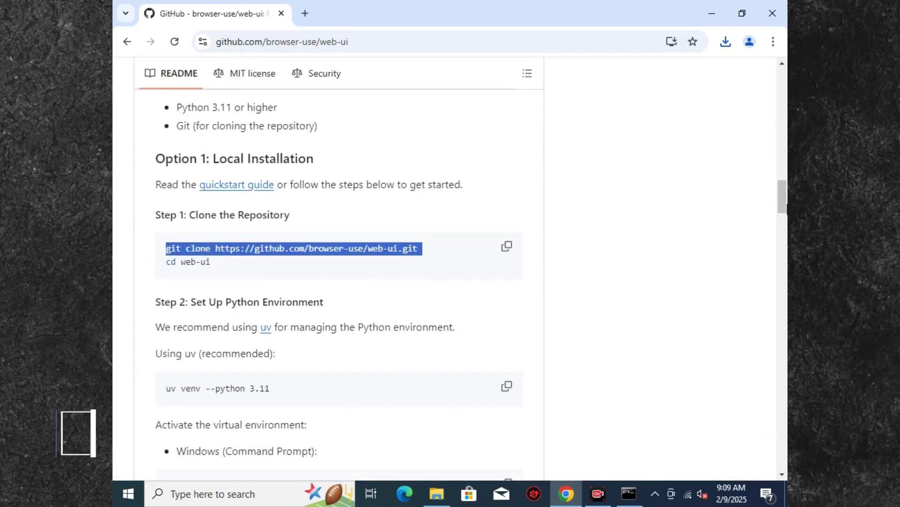
scroll(786, 217, "down", 4)
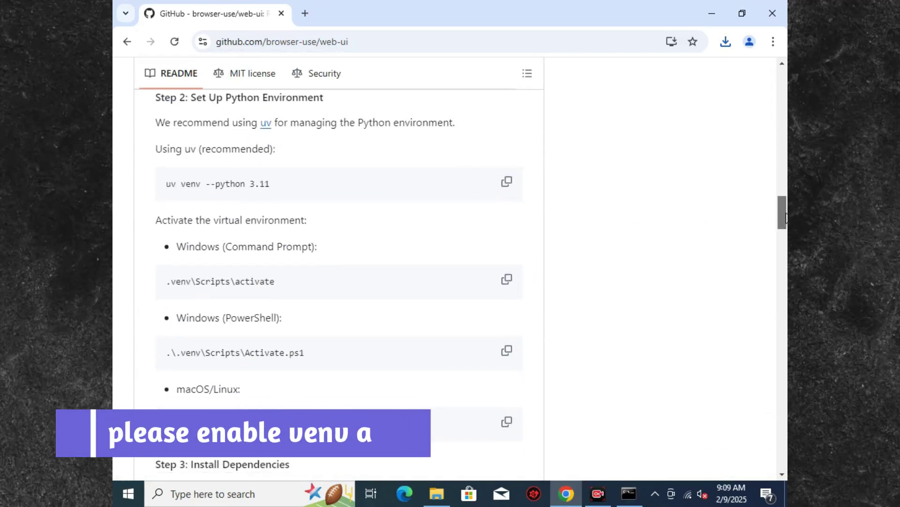
left_click_drag(786, 216, 786, 235)
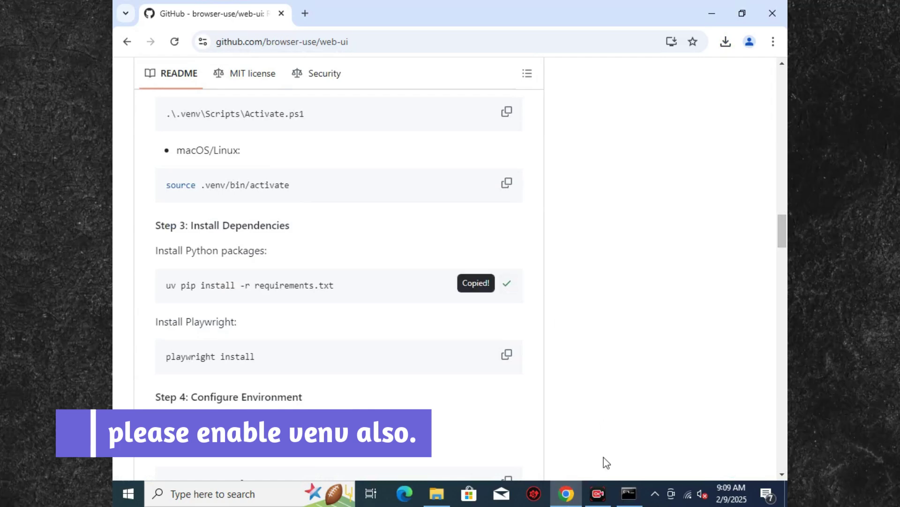
left_click(629, 493)
key("Return")
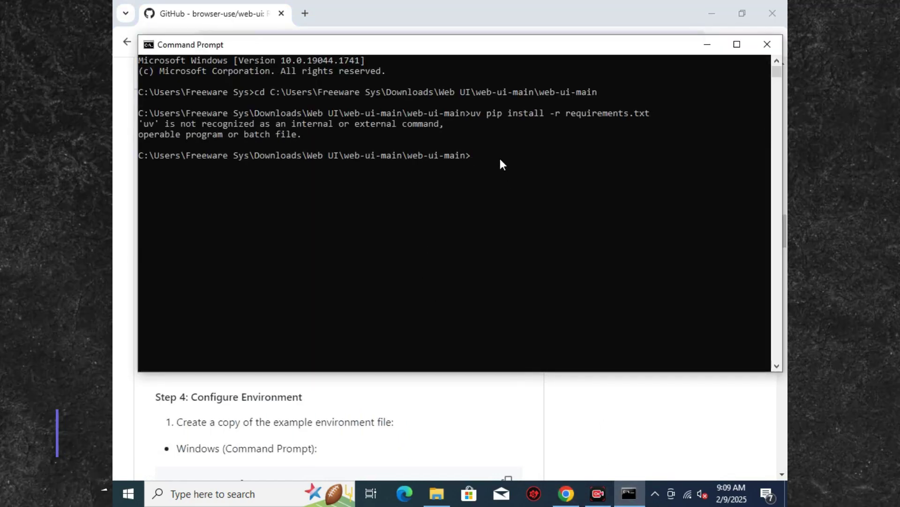
Step: Copy the README's package install command without the uv prefix and run "pip install -r requirements.txt" in Command Prompt
left_click(428, 417)
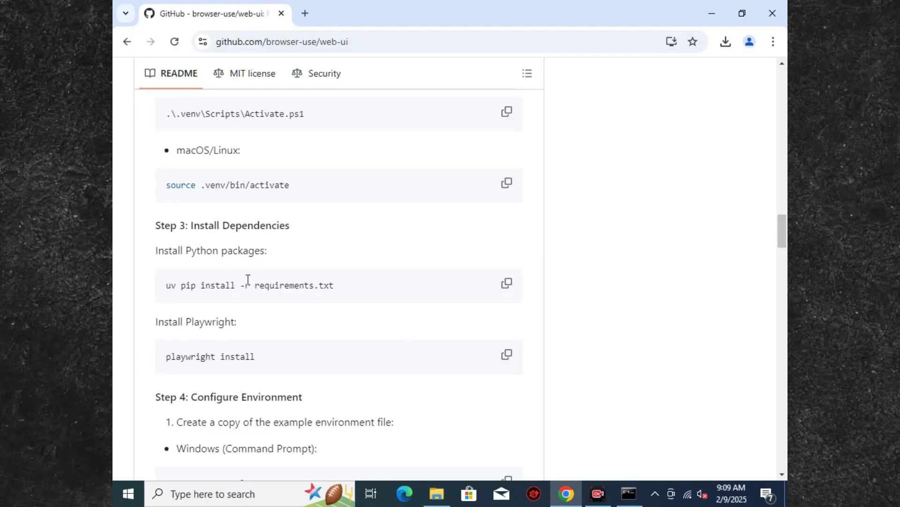
left_click_drag(183, 288, 322, 307)
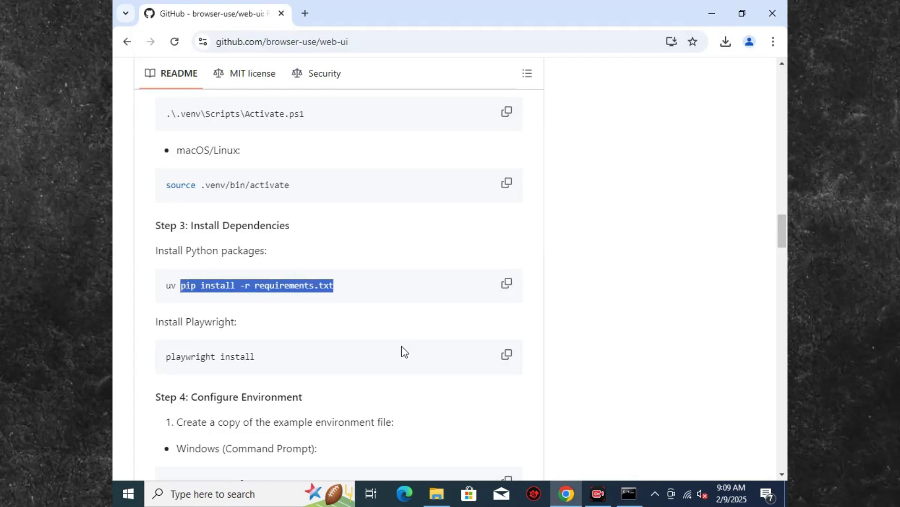
left_click(623, 497)
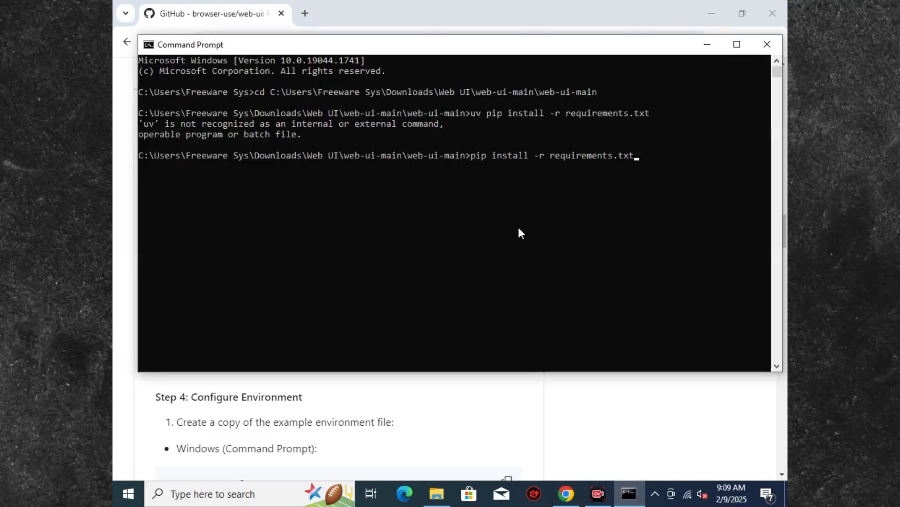
key("Return")
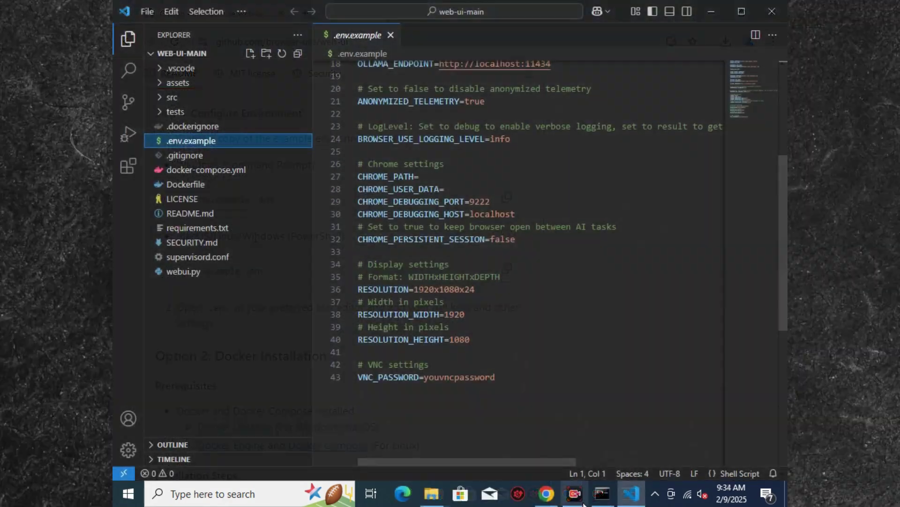
Step: Switch to Command Prompt and run "playwright install" in the web-ui-main directory
left_click(596, 498)
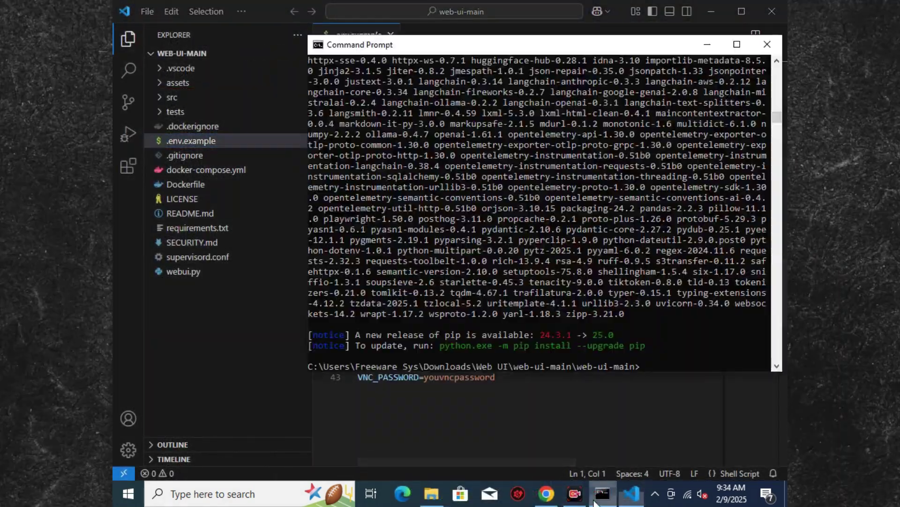
right_click(653, 358)
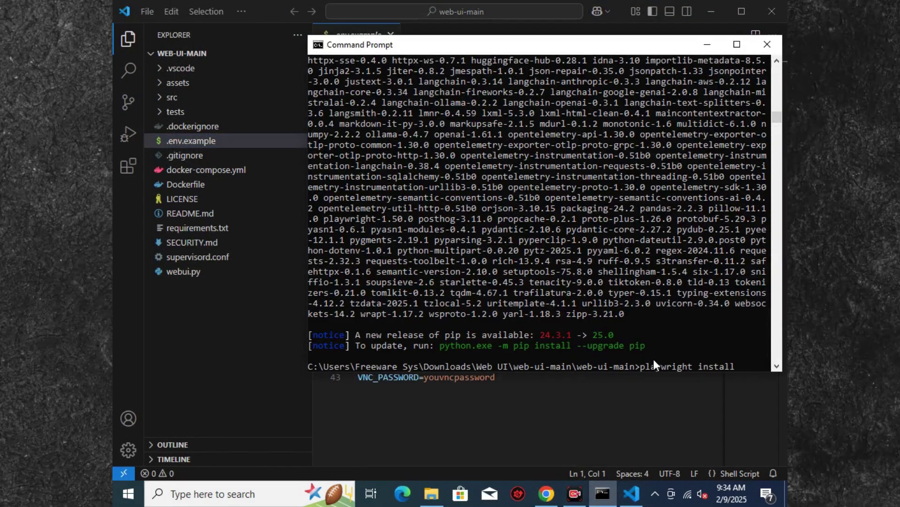
key("Return")
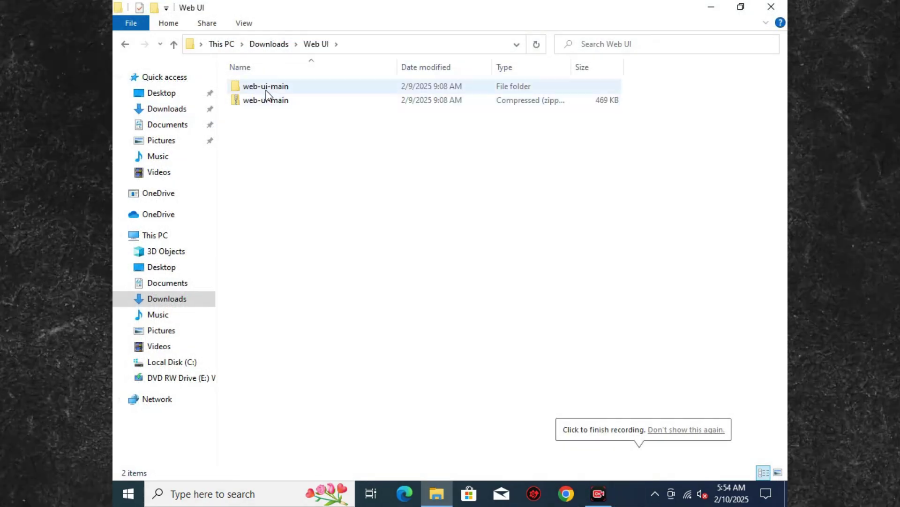
Step: Rename the .env.example file in the inner web-ui-main folder to .env, accepting the extension change
double_click(266, 87)
double_click(265, 87)
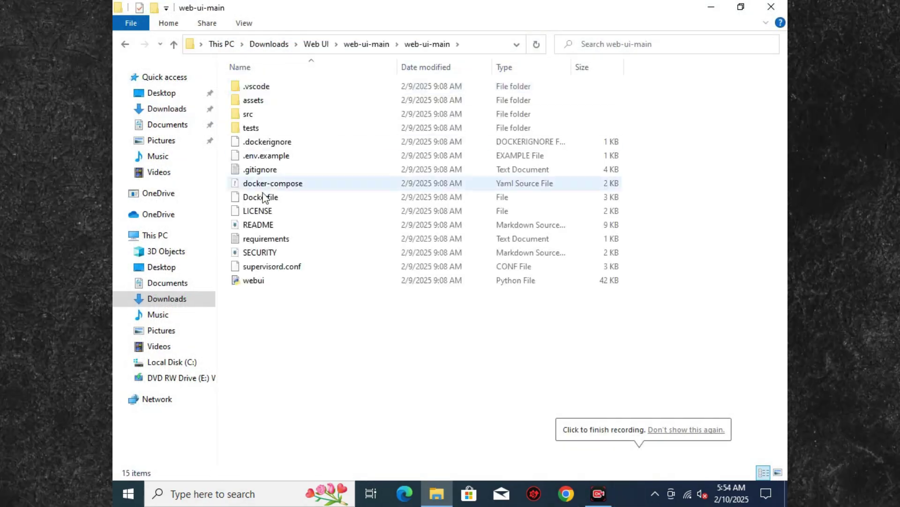
left_click(282, 155)
right_click(282, 152)
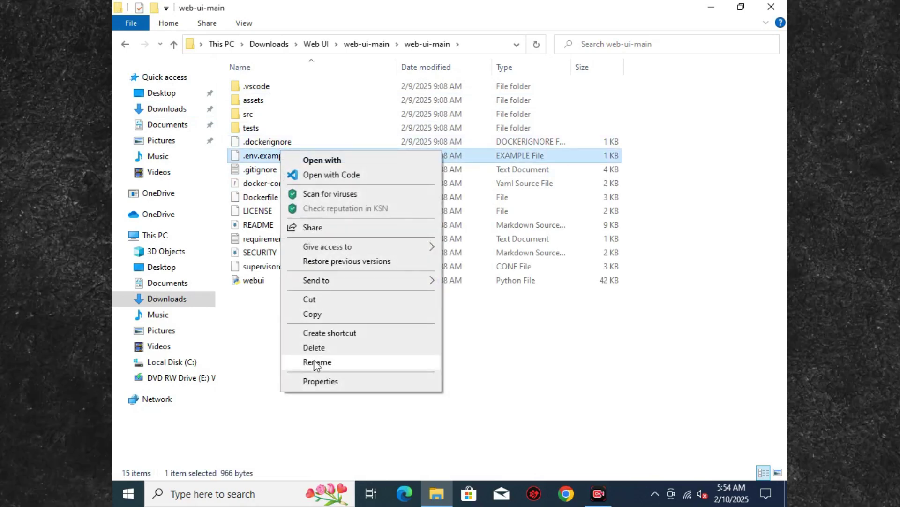
left_click(317, 364)
key("End")
key("BackSpace")
key("BackSpace")
key("BackSpace")
key("BackSpace")
key("BackSpace")
key("BackSpace")
key("BackSpace")
key("BackSpace")
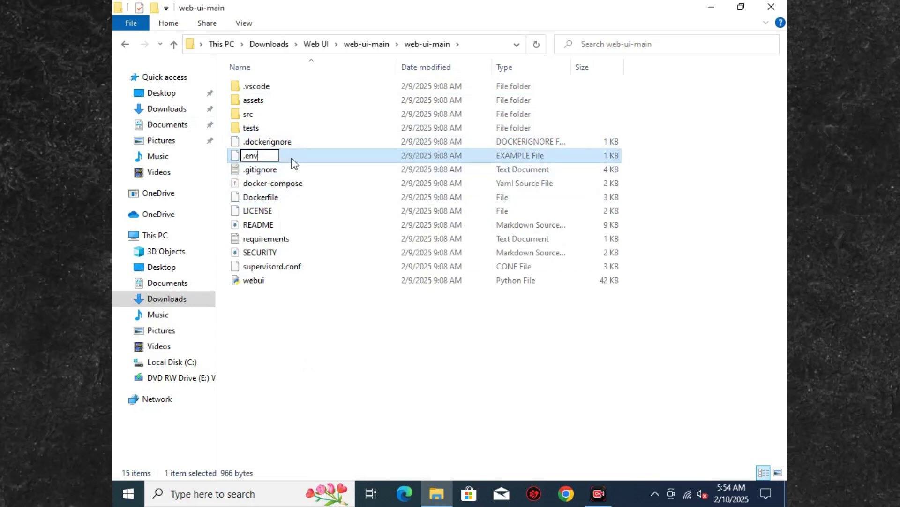
key("Return")
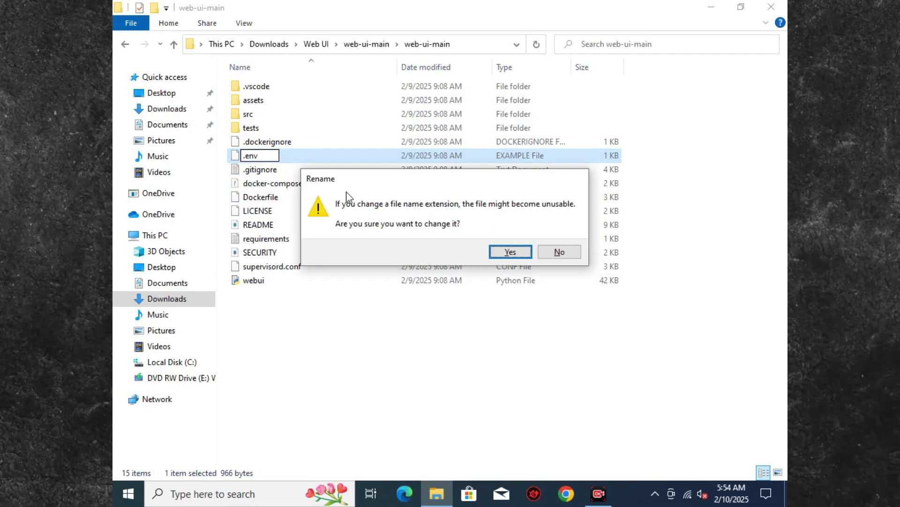
left_click(510, 252)
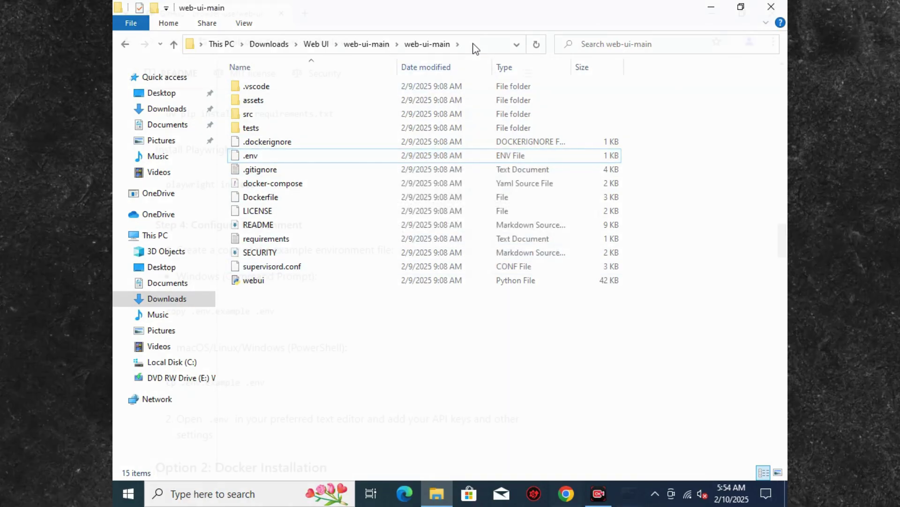
Step: Copy the launch command from the README's Local Setup section and run "python webui.py --ip 127.0.0.1 --port 7788" in Command Prompt
scroll(772, 222, "up", 3)
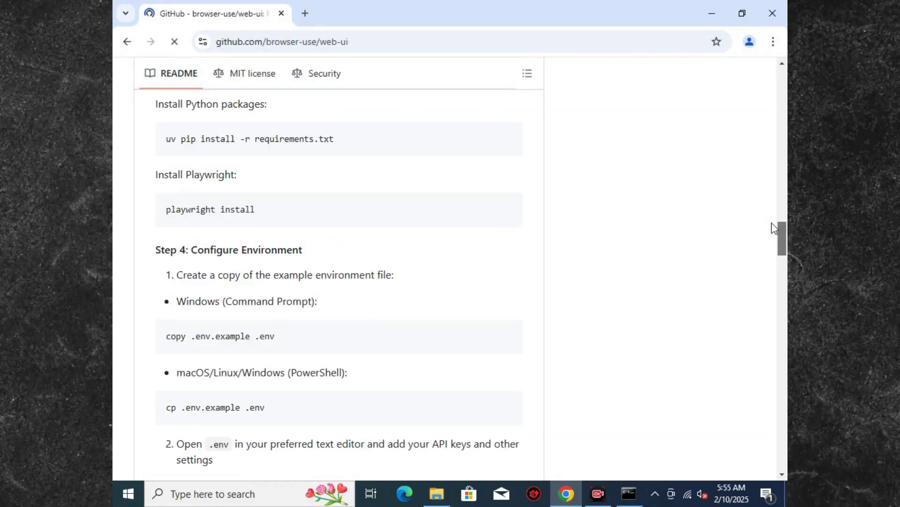
scroll(750, 239, "down", 4)
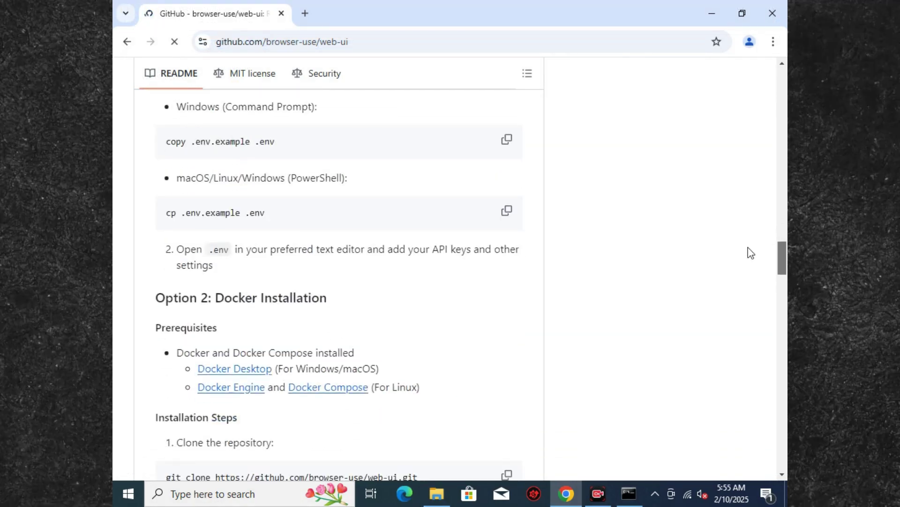
scroll(750, 254, "down", 18)
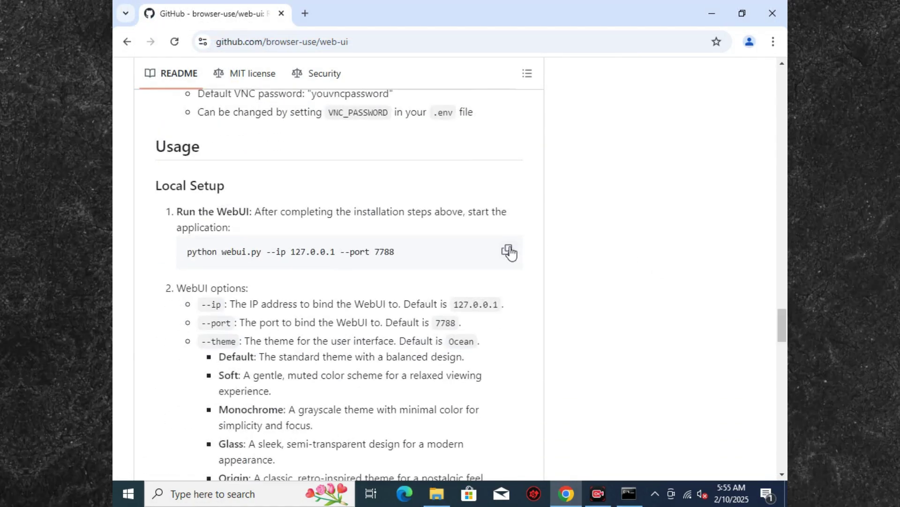
left_click(509, 252)
left_click(629, 493)
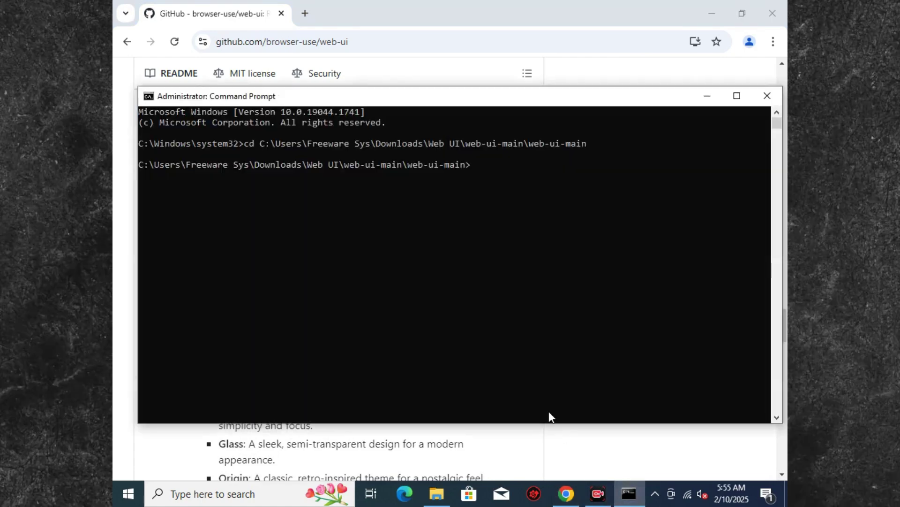
right_click(537, 222)
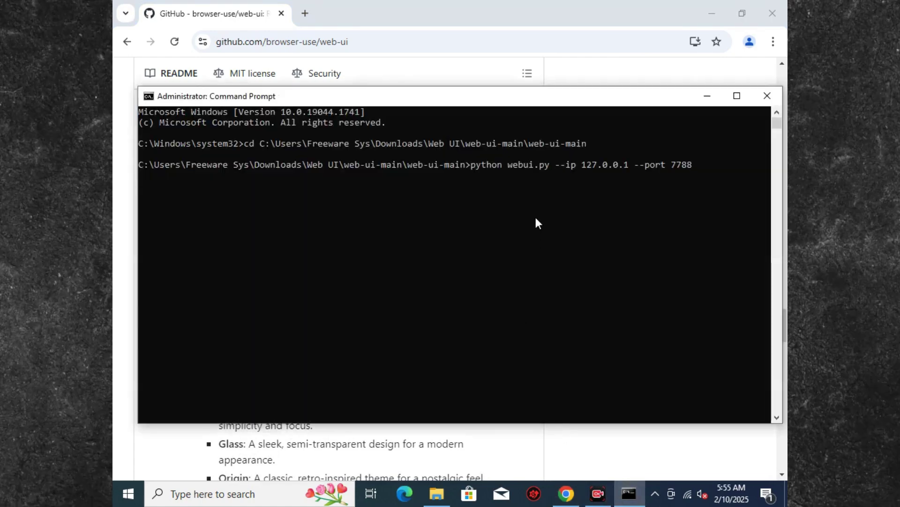
key("Return")
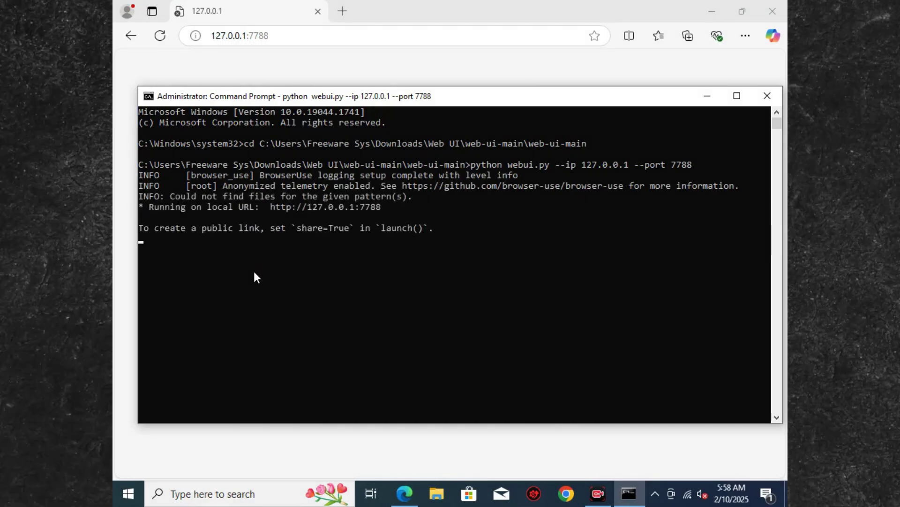
Step: Reload the WebUI page at 127.0.0.1:7788 and set the LLM provider to google in the LLM configuration
left_click(161, 36)
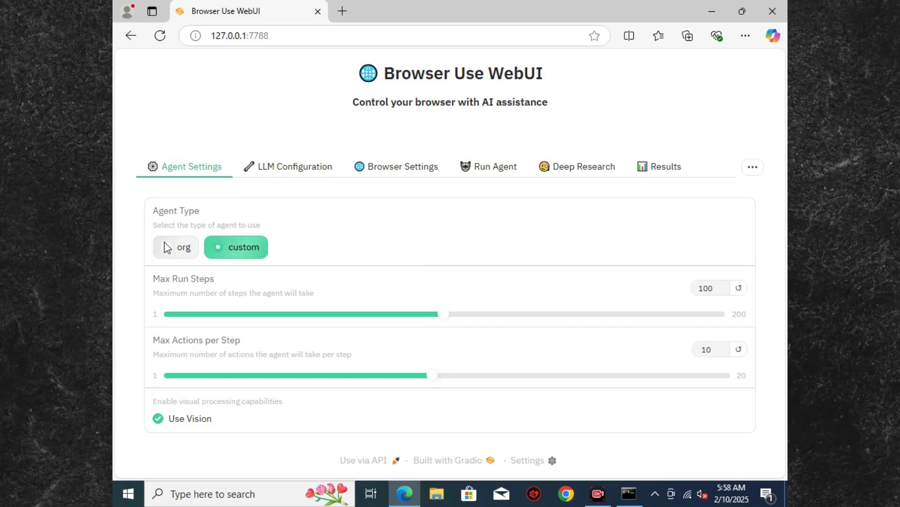
left_click(283, 177)
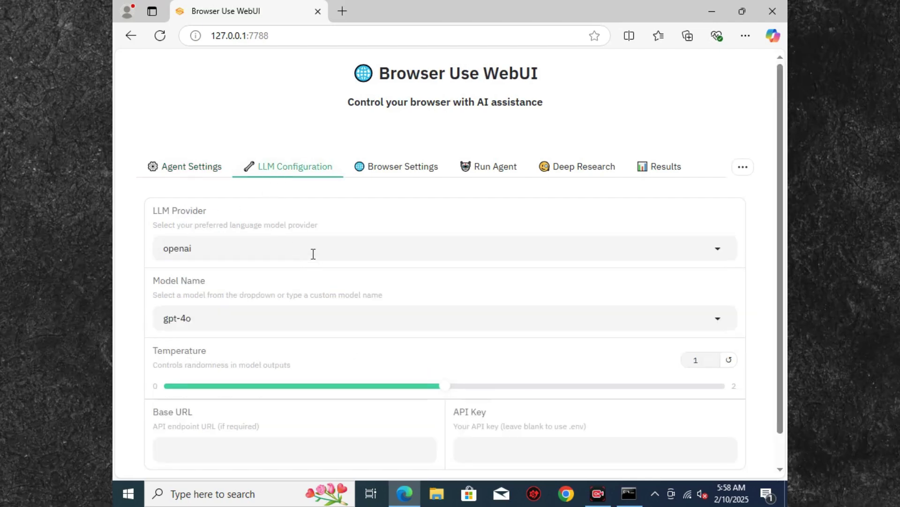
left_click(313, 254)
left_click(189, 342)
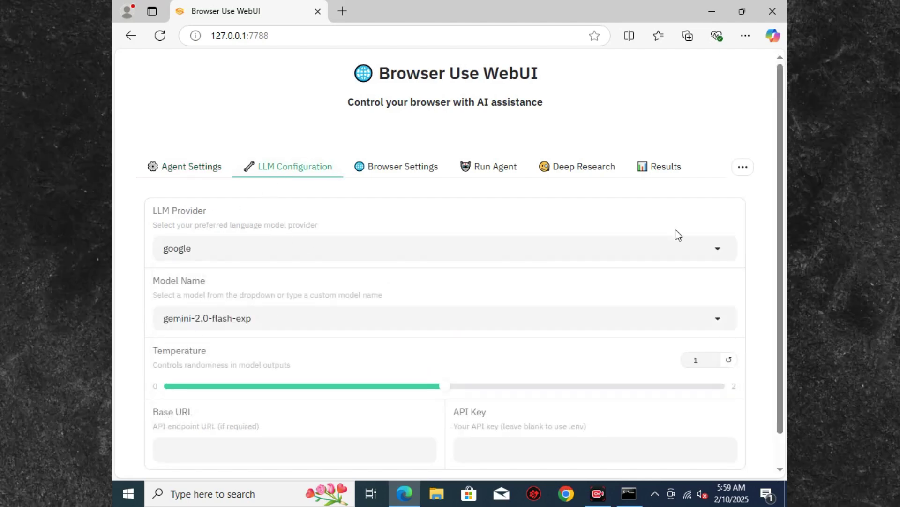
Step: Enter the API key for the google provider in the LLM configuration, leaving the base URL blank
scroll(779, 236, "down", 2)
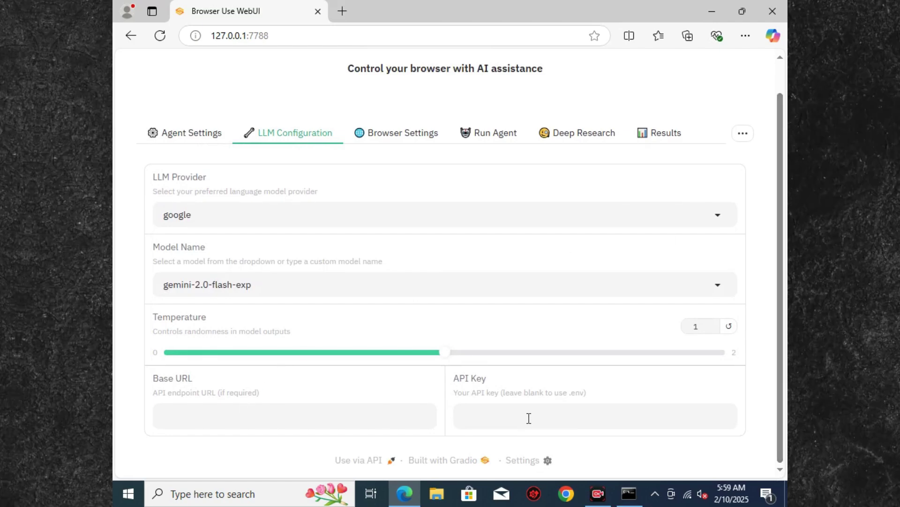
left_click(529, 418)
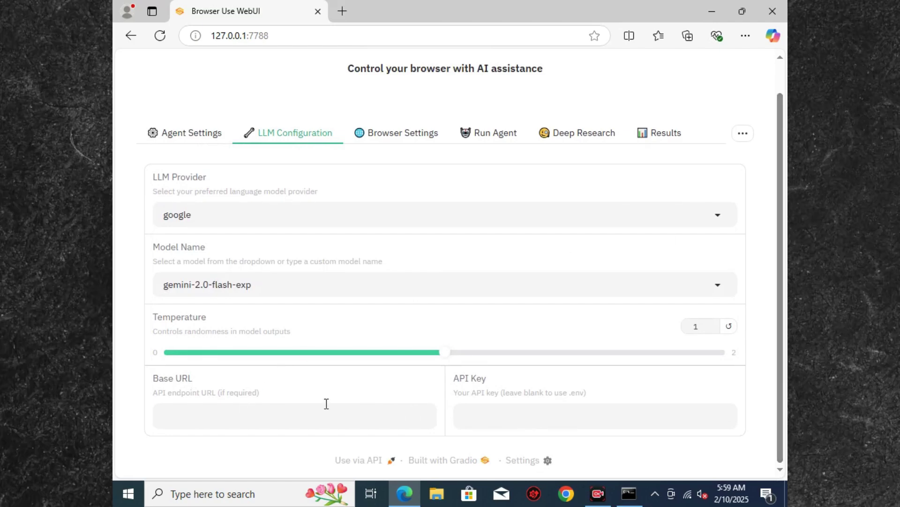
left_click(212, 407)
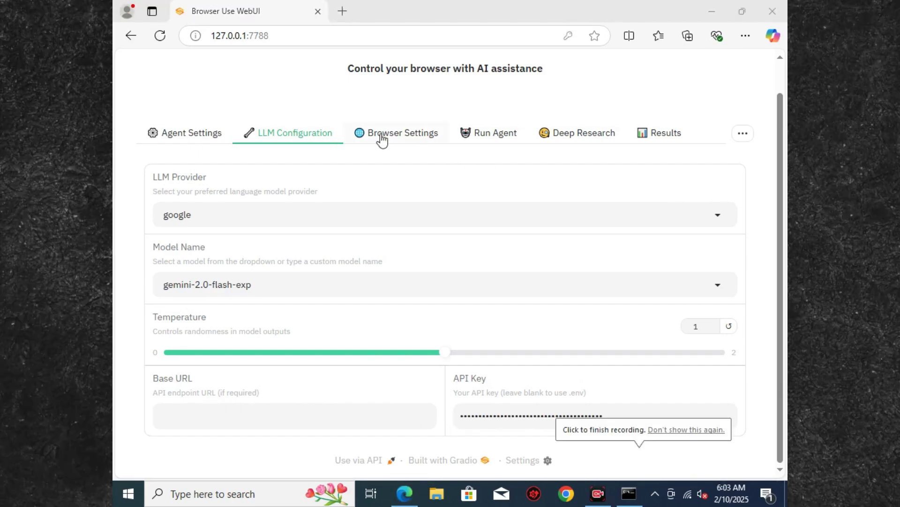
Step: Enable Keep Browser Open in the WebUI's browser settings and decline the browser's offer to save the password
left_click(382, 136)
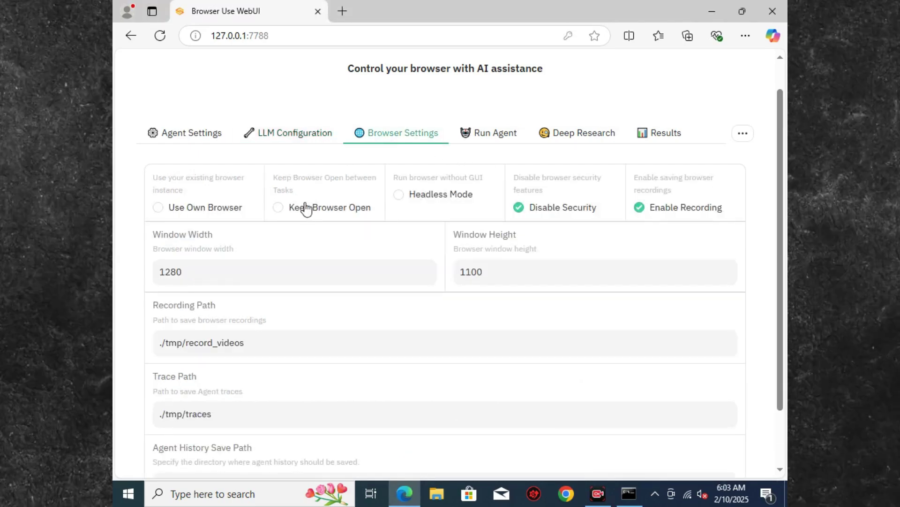
scroll(780, 281, "down", 2)
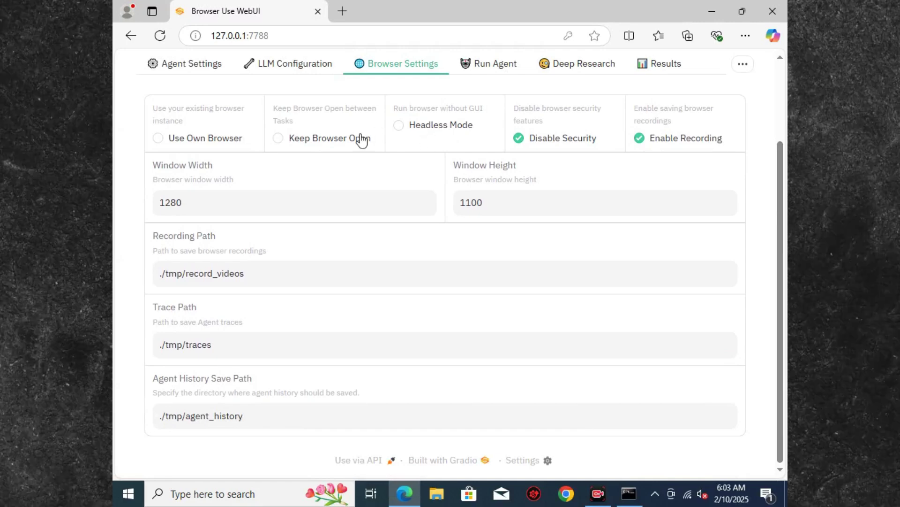
left_click(361, 140)
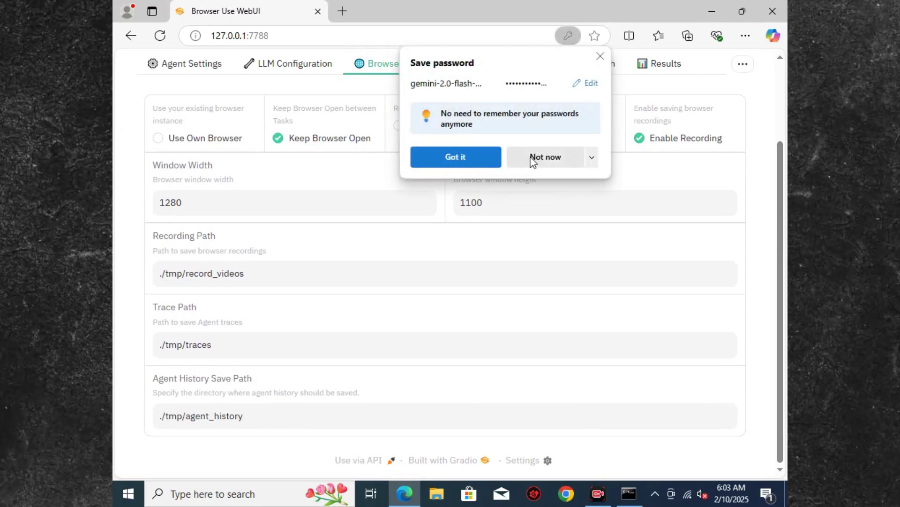
left_click(544, 160)
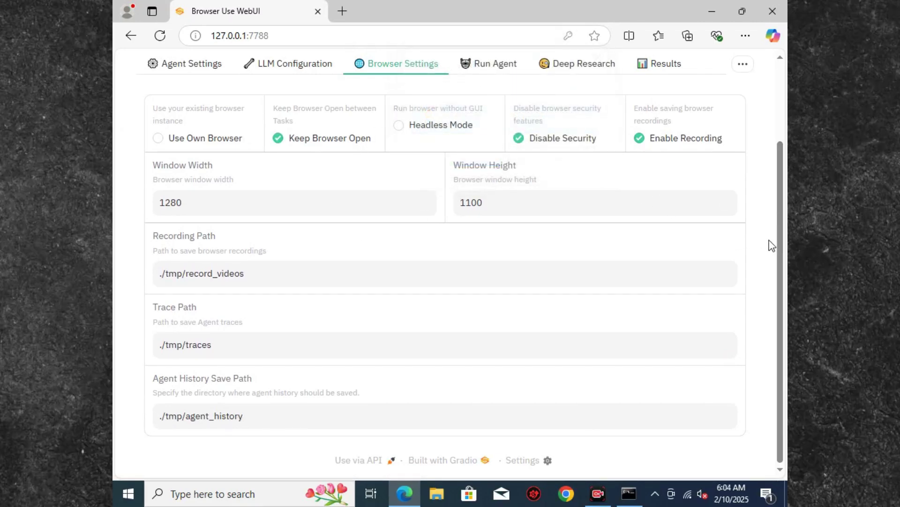
left_click(641, 139)
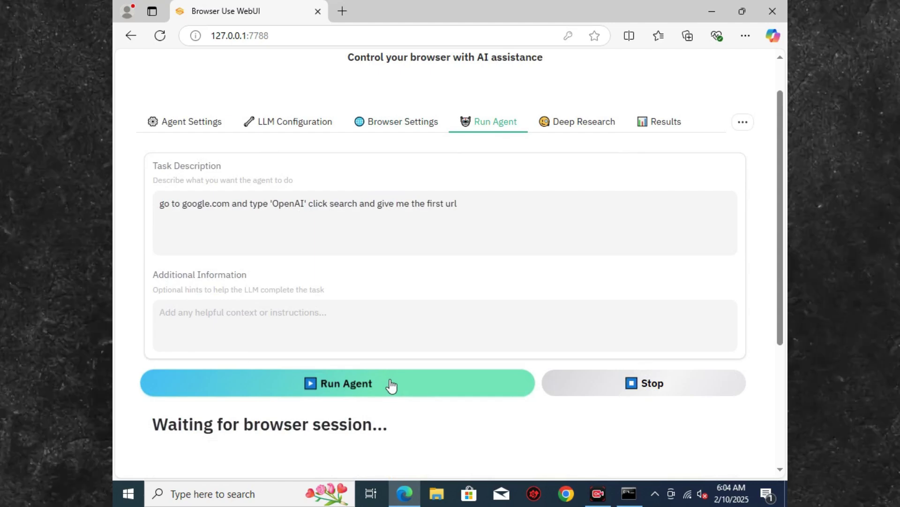
Step: Run the agent on the default OpenAI Google search task and maximize its Chromium window to follow the run
left_click(392, 384)
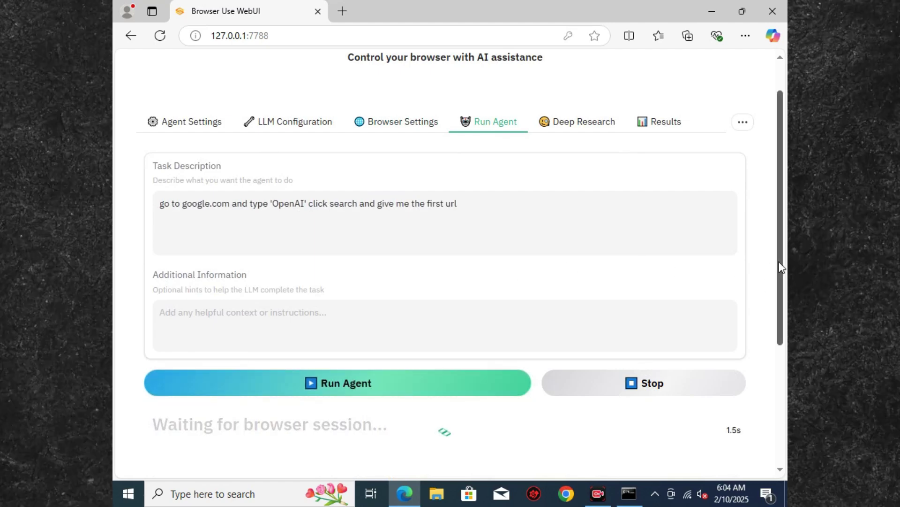
scroll(767, 245, "down", 4)
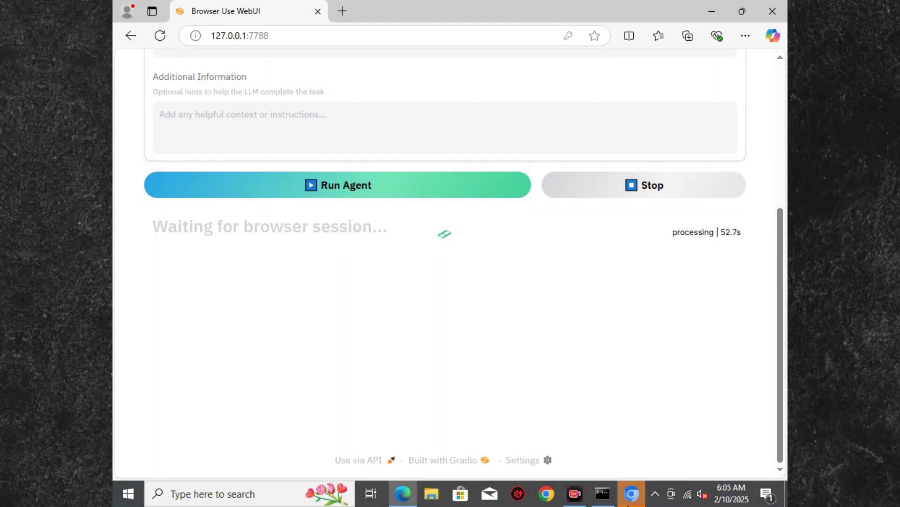
left_click(629, 502)
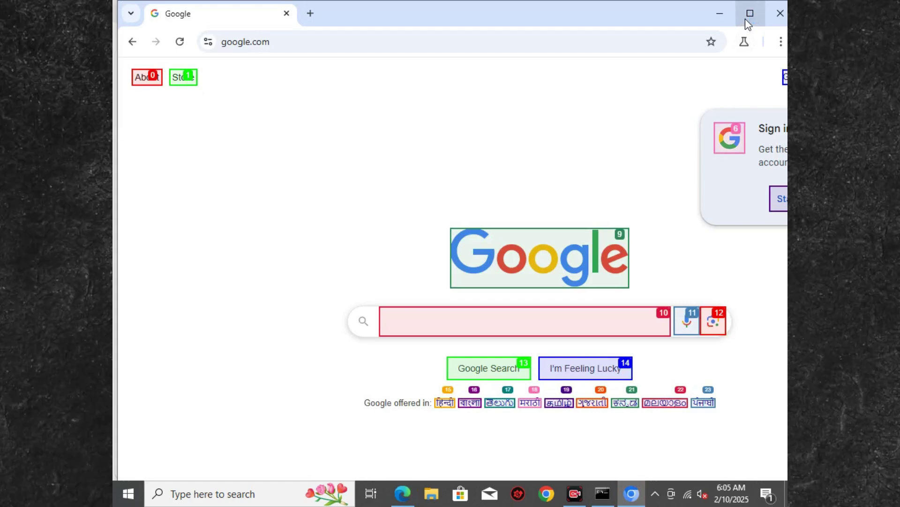
left_click(746, 20)
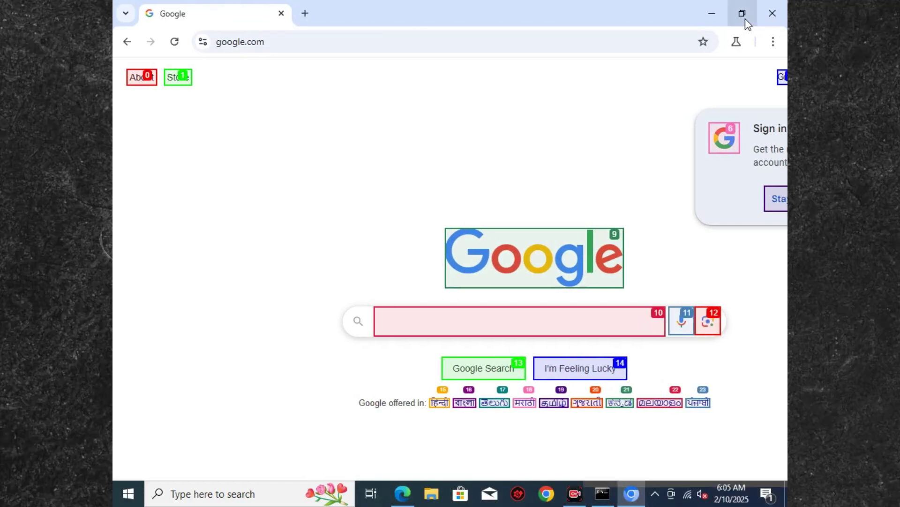
left_click_drag(630, 7, 556, 23)
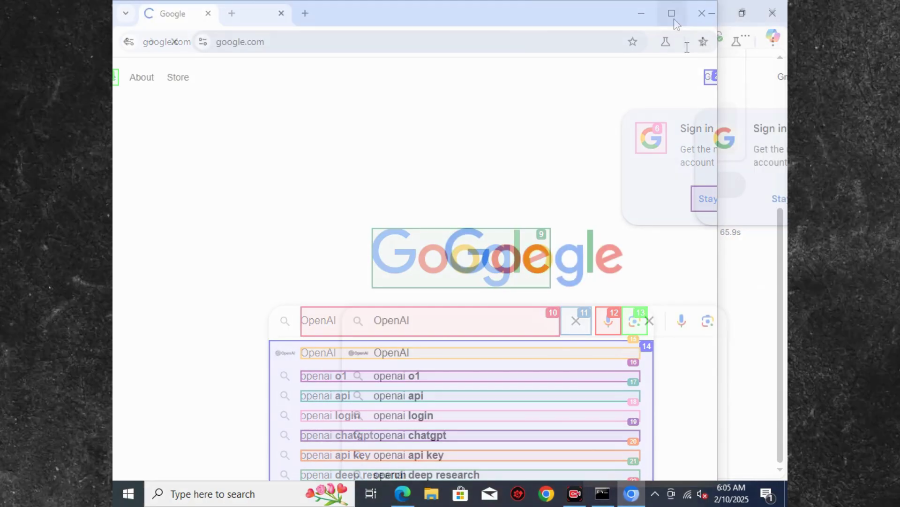
key("Return")
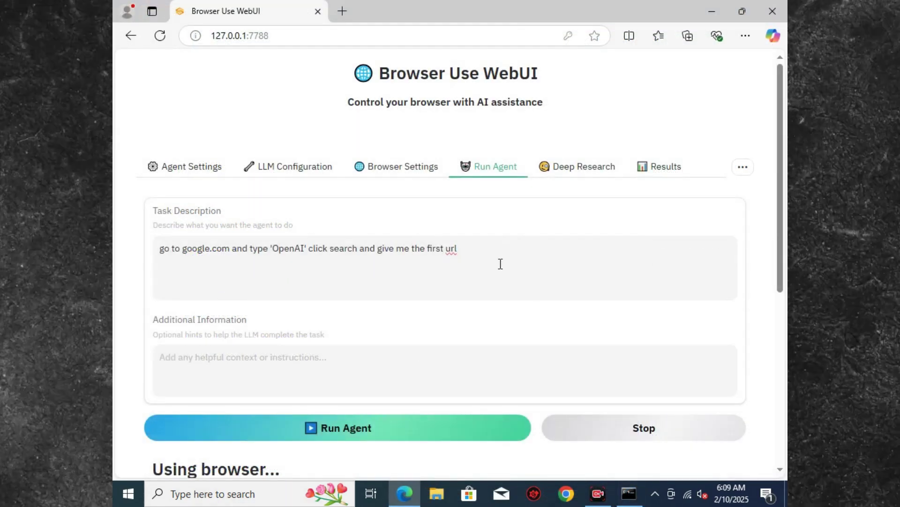
Step: Replace the task description with "go to google.com and search for openai latest youtube video and play it" and run the agent
left_click_drag(523, 263, 139, 238)
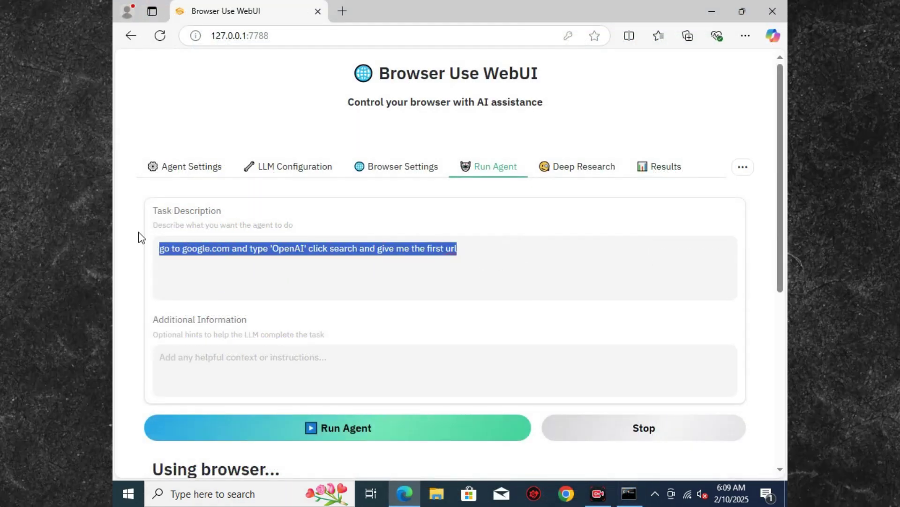
type("go to google.c")
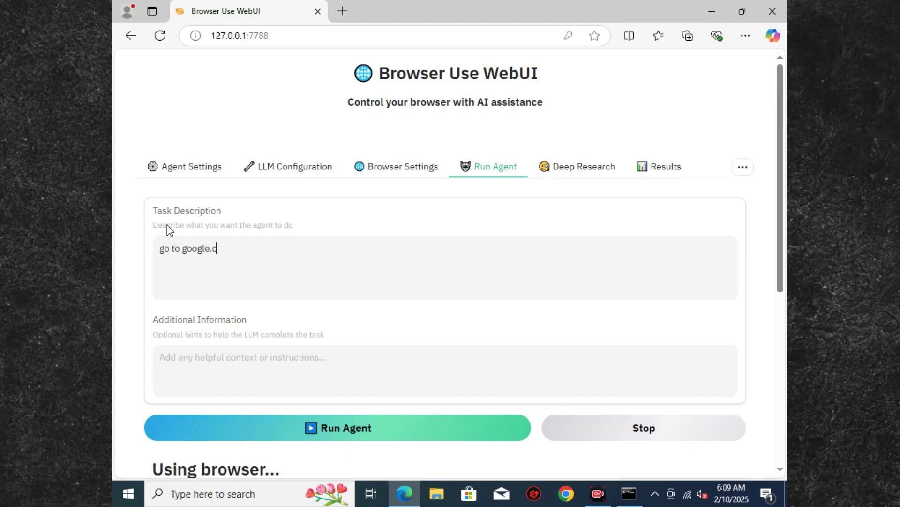
type("om and search for ")
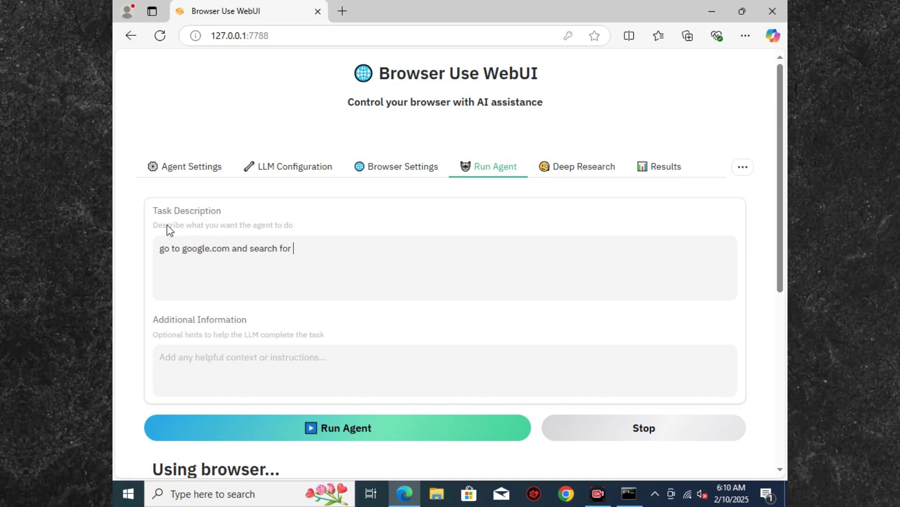
type("openai latest youtube video and play it")
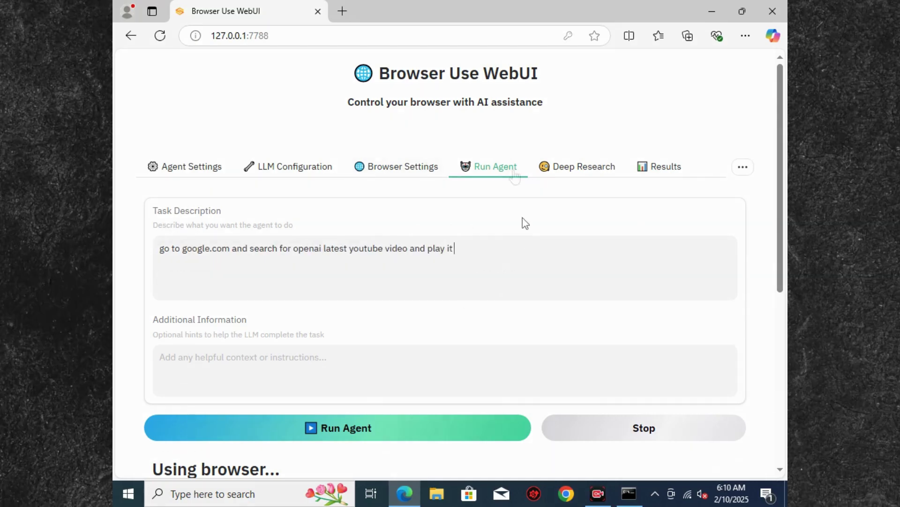
left_click(444, 420)
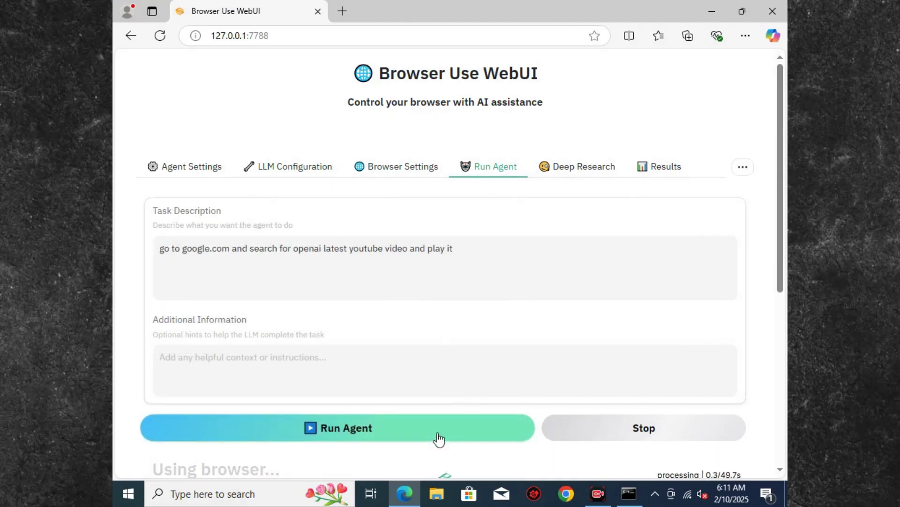
Step: Maximize the agent's Chromium window, follow its Google search for "openai latest youtube videos", and check the agent's log in Command Prompt
scroll(786, 311, "down", 1)
left_click_drag(786, 311, 776, 348)
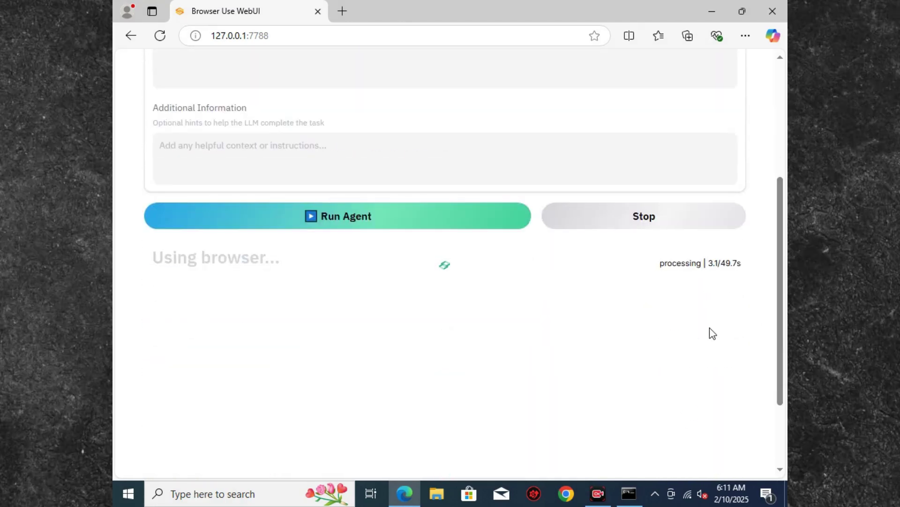
left_click(632, 500)
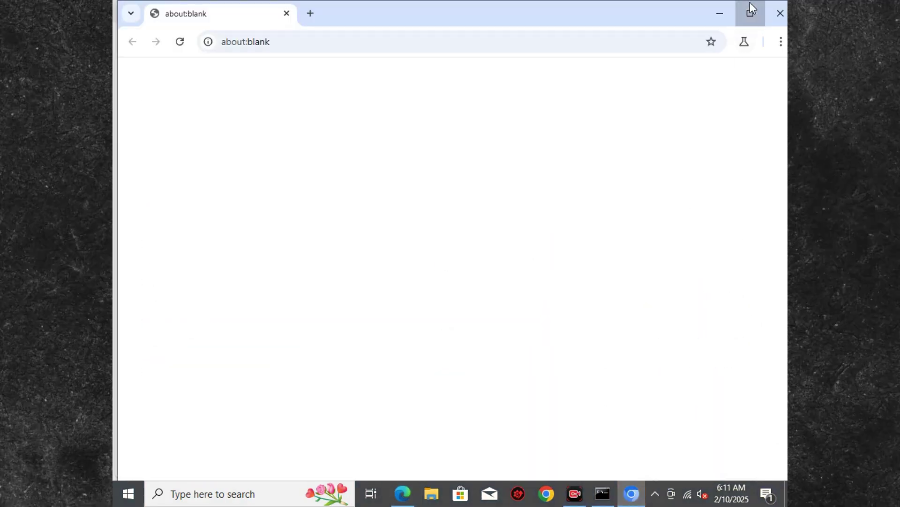
left_click(750, 13)
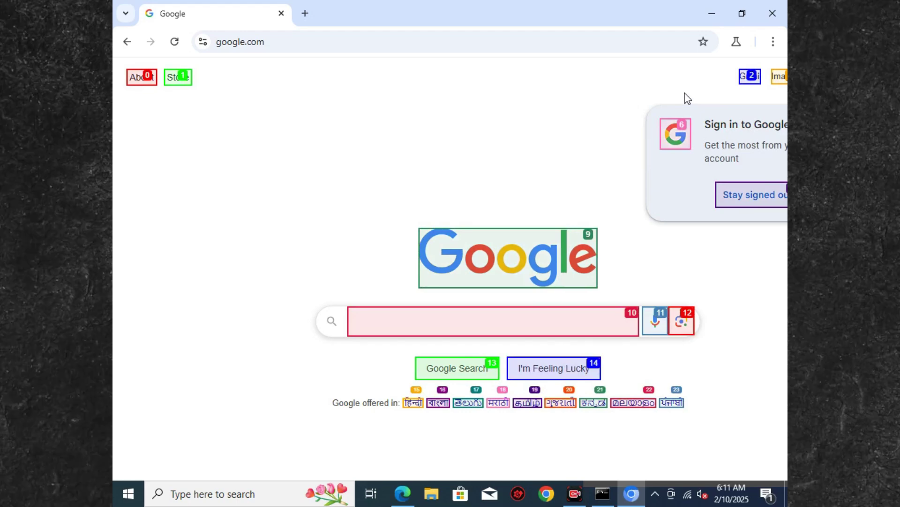
type("openai latest youtube video")
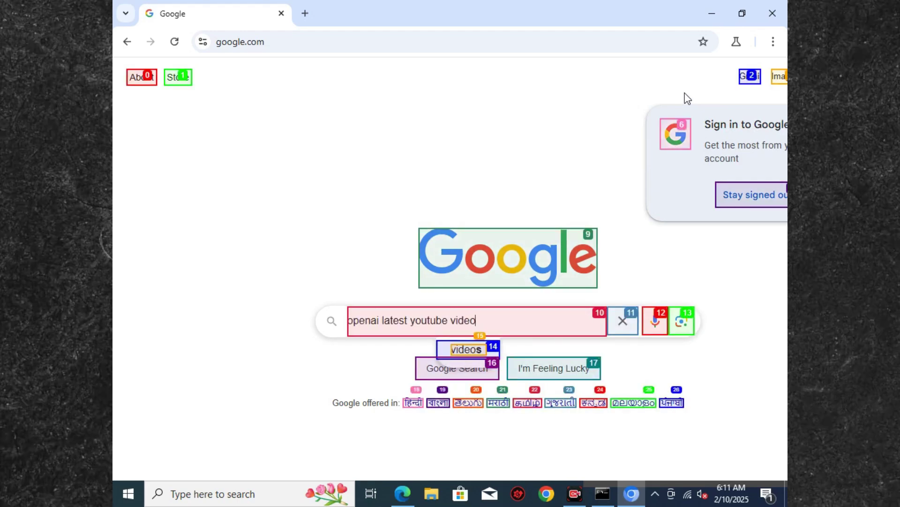
type("s")
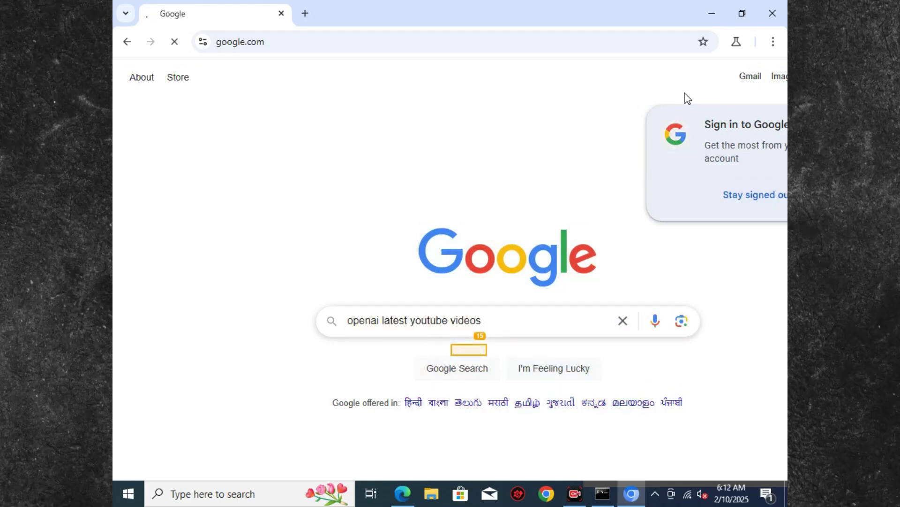
key("Return")
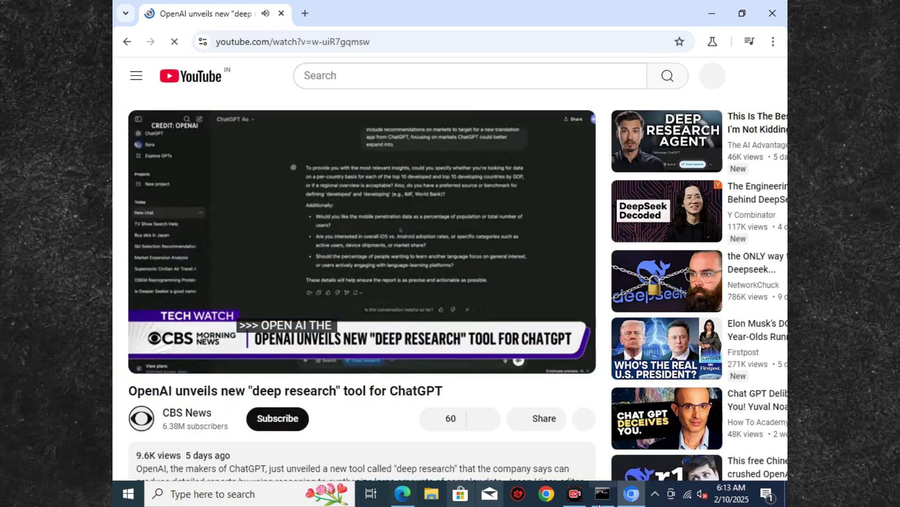
left_click(600, 502)
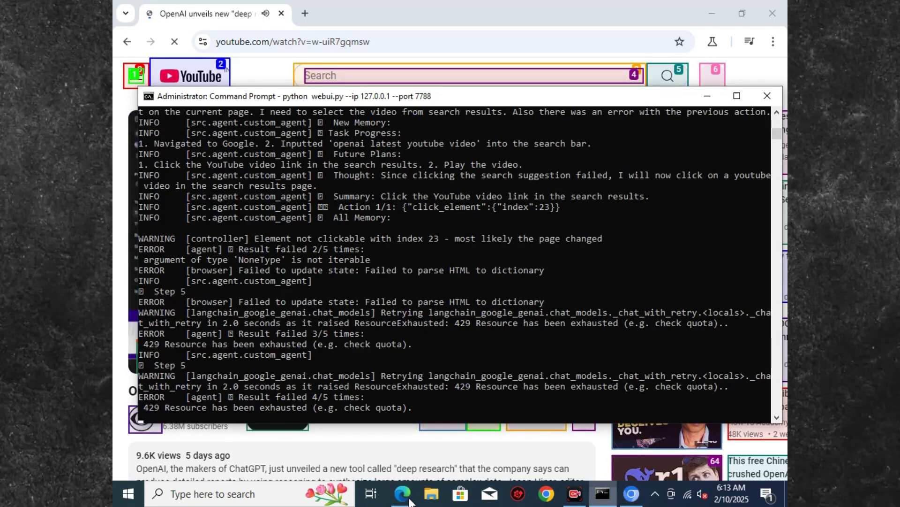